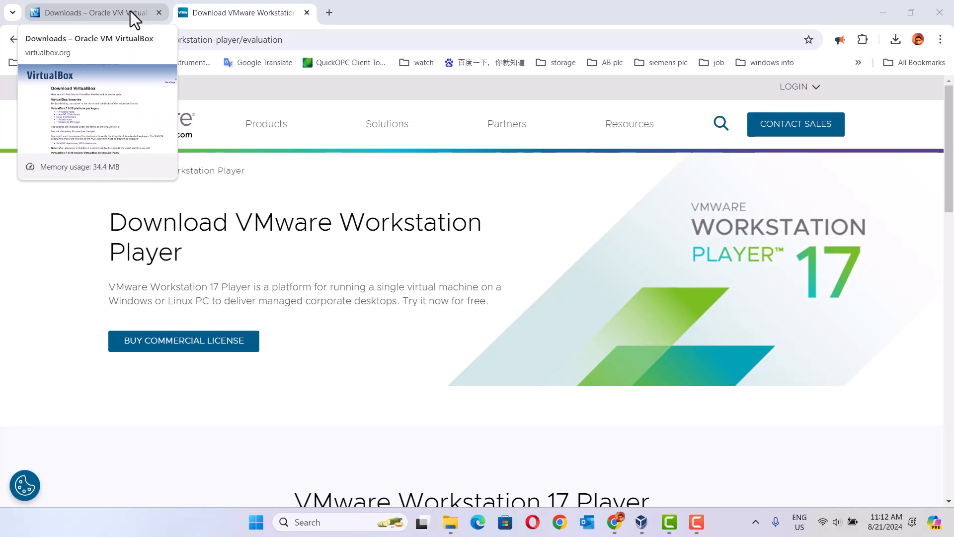
- View the VirtualBox downloads page, and check the installed release in the VirtualBox Manager's About window
click(130, 11)
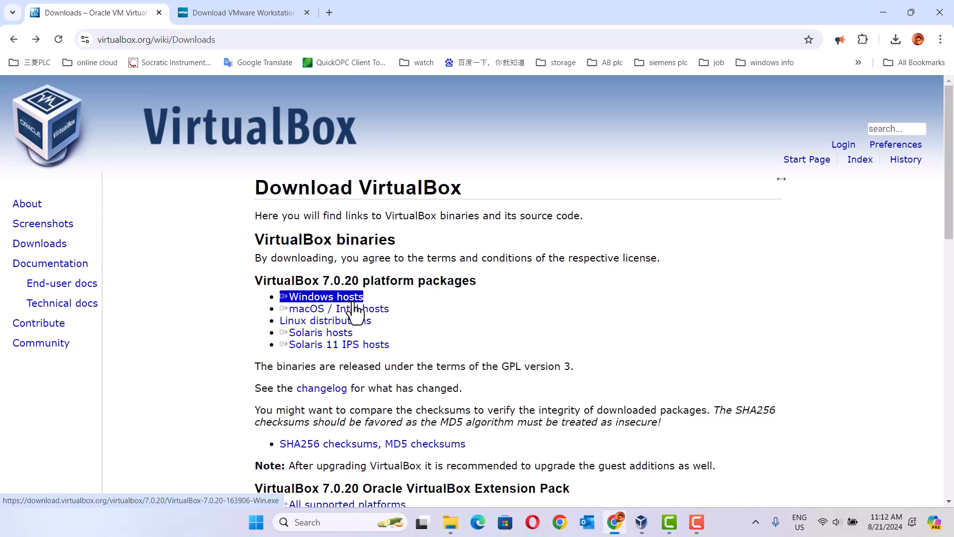
click(641, 522)
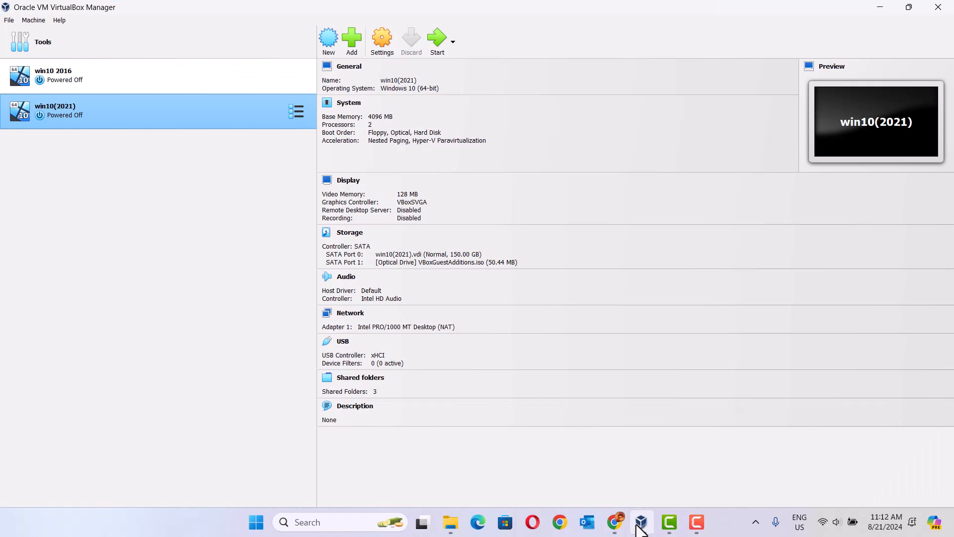
click(64, 23)
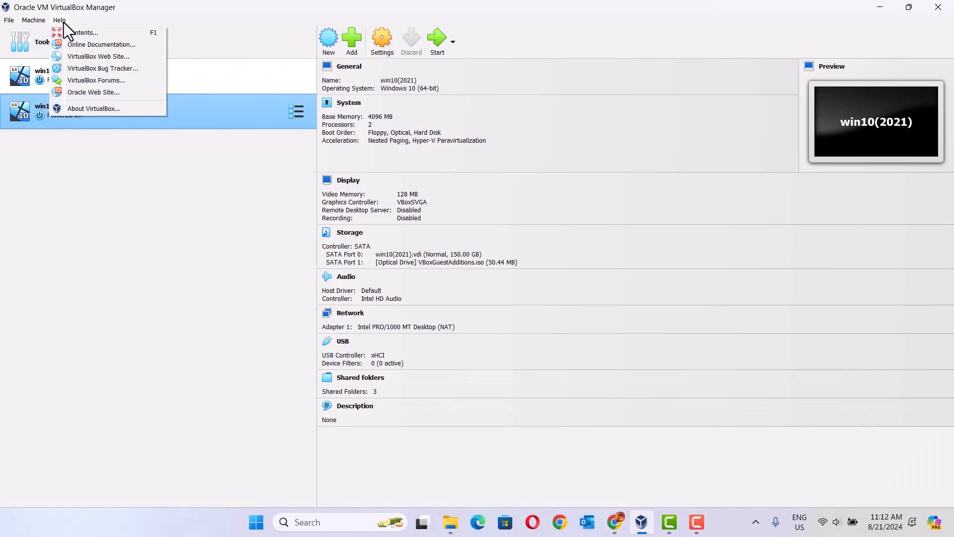
click(111, 109)
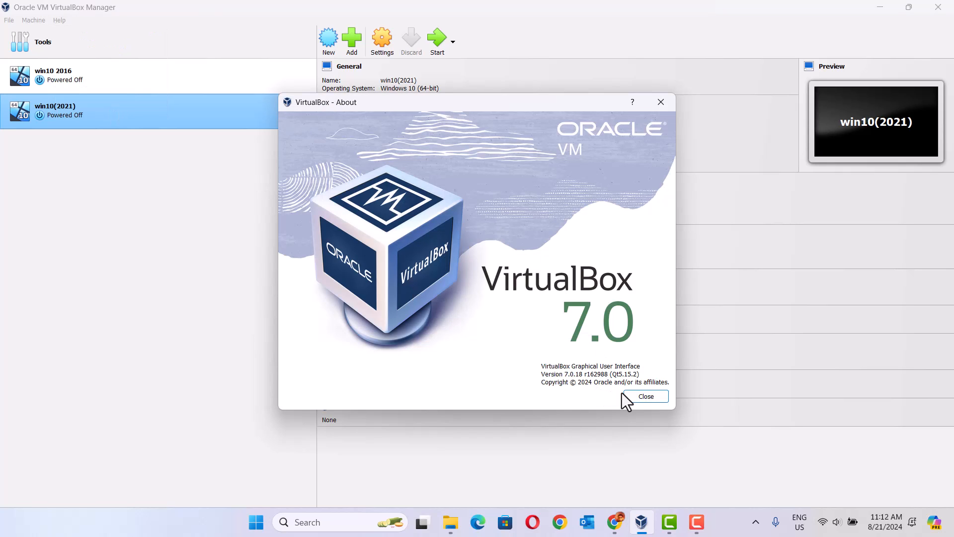
click(641, 398)
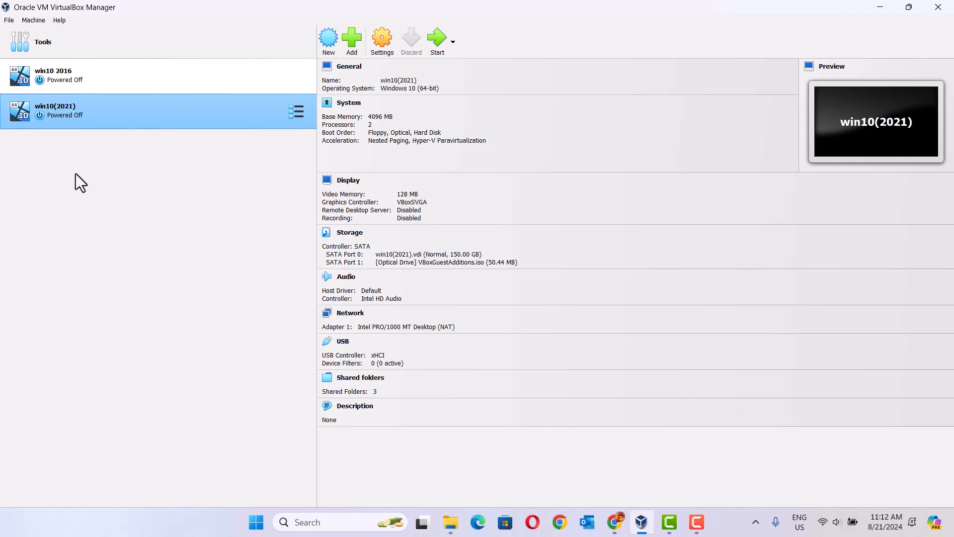
click(880, 6)
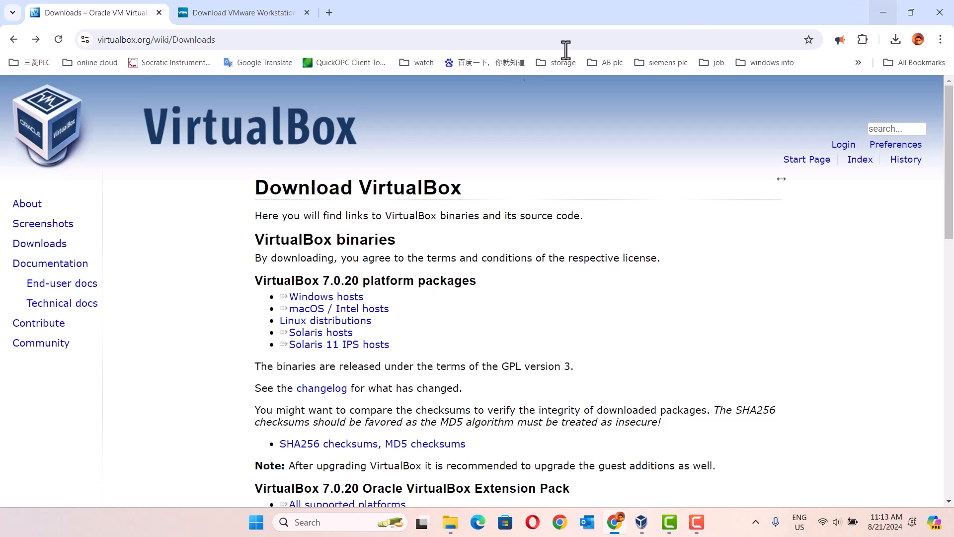
- View the VMware Workstation Player download page and return to the VirtualBox downloads page
click(230, 13)
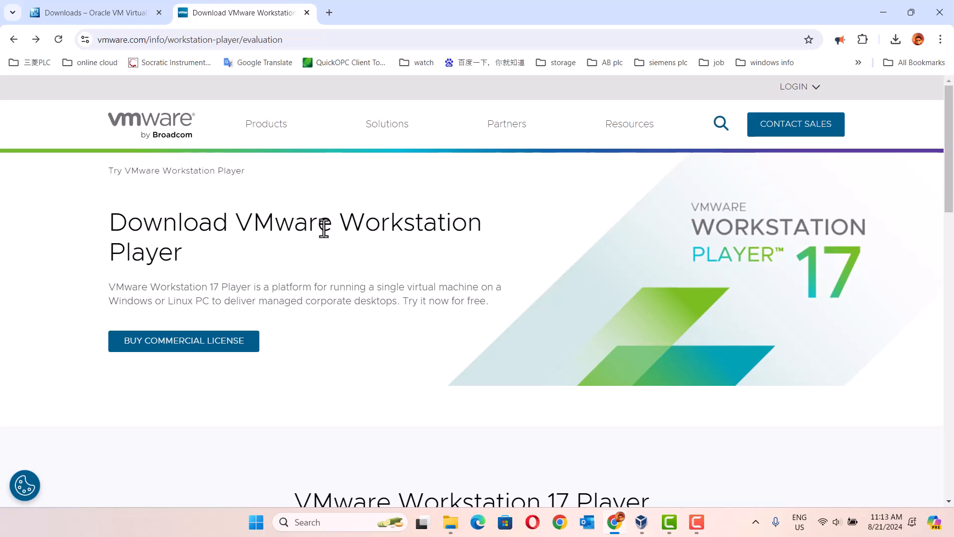
click(107, 5)
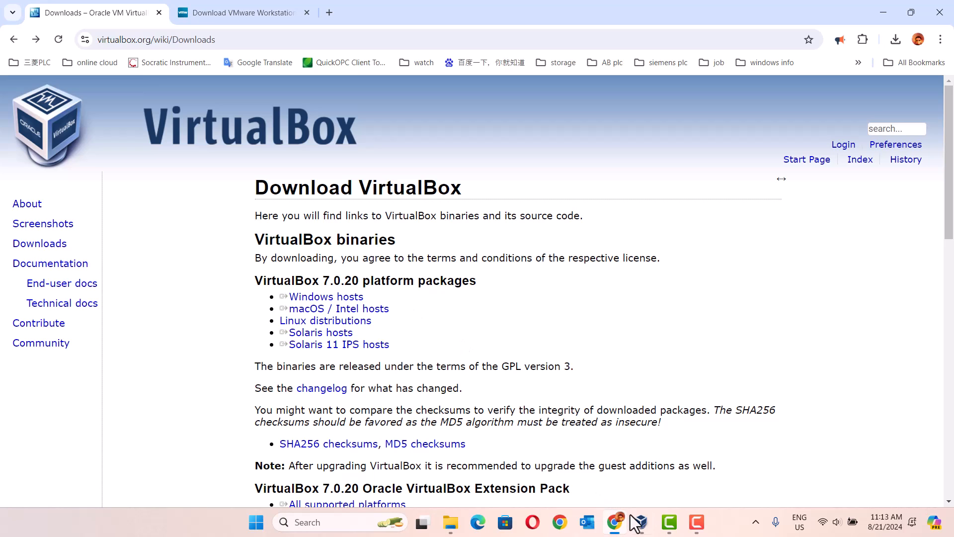
- Switch to VirtualBox Manager, check its version information again, and close the program
click(642, 525)
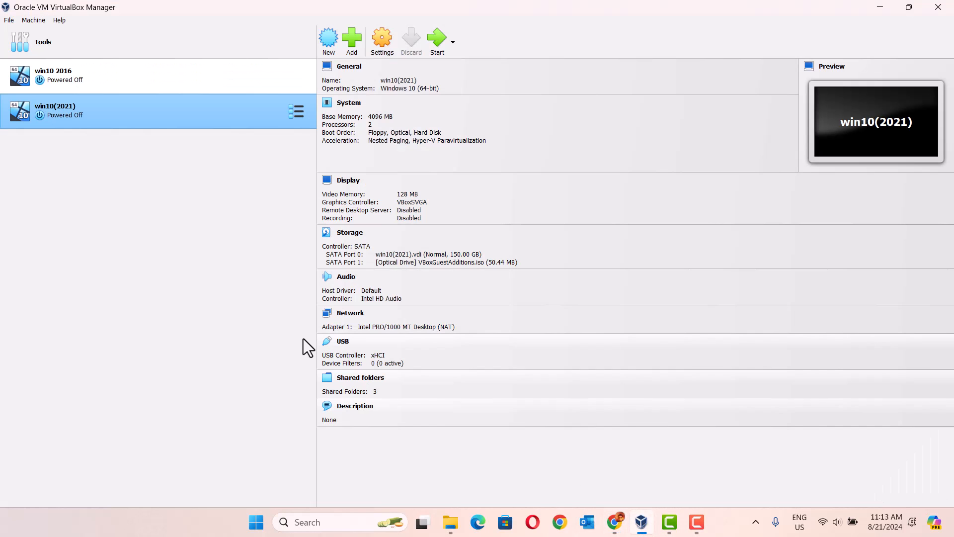
click(62, 21)
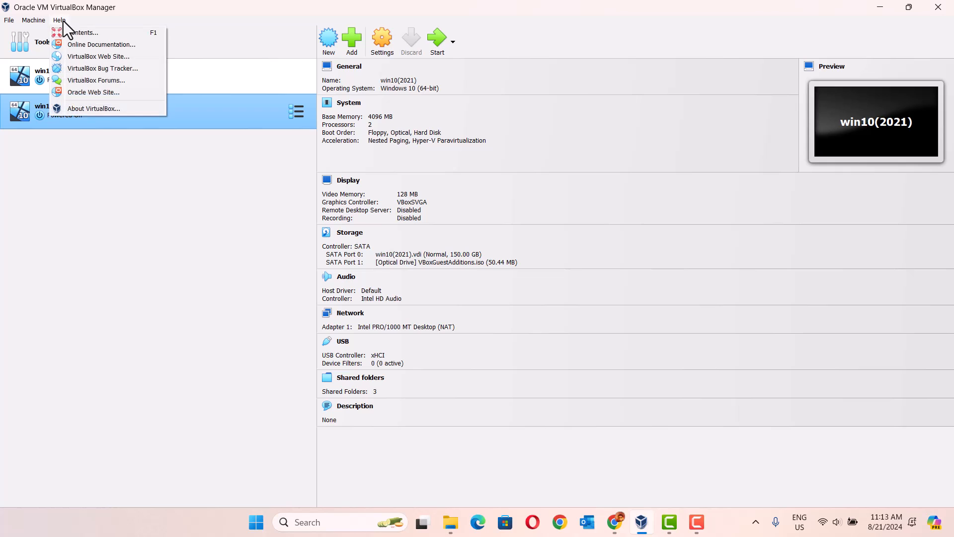
click(104, 119)
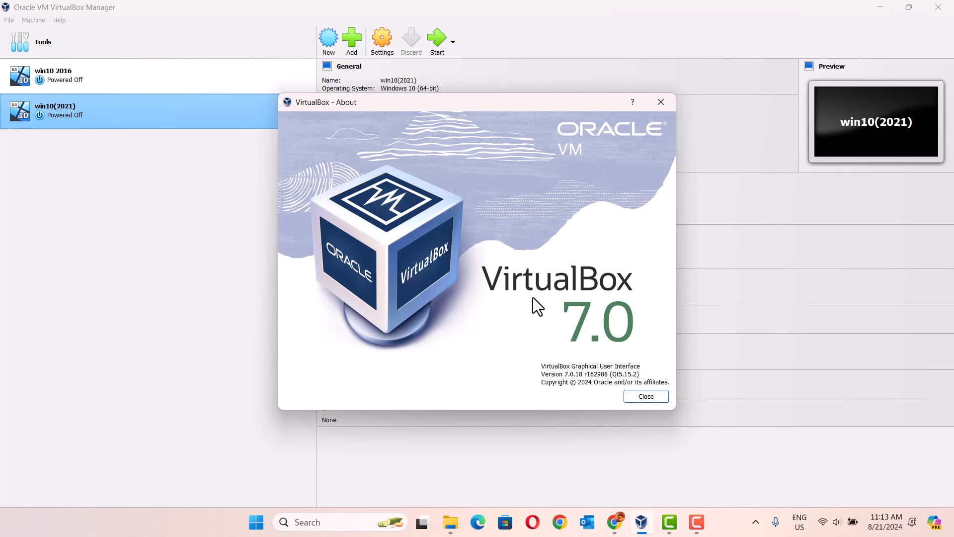
click(651, 404)
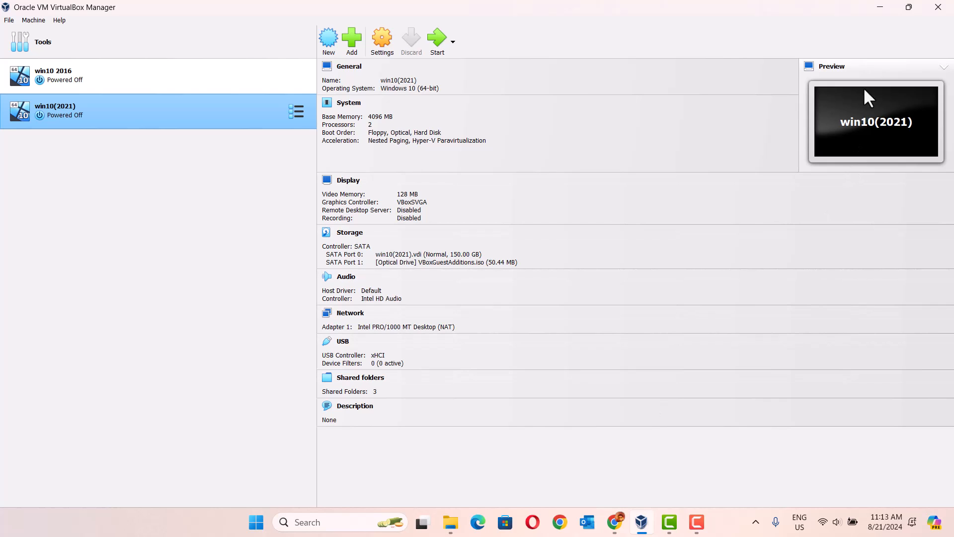
click(939, 8)
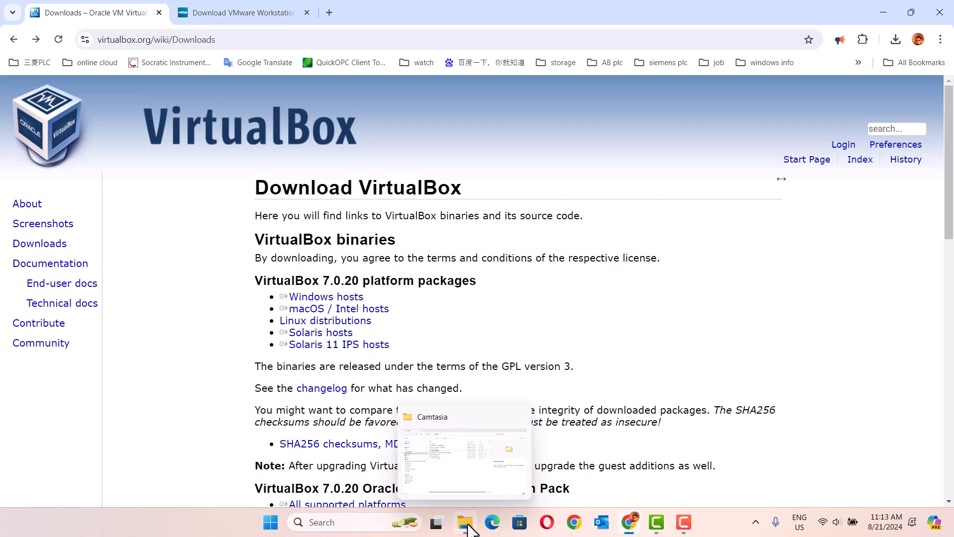
- Launch the VirtualBox-7.0.20-163906-Win.exe installer from the Downloads folder in File Explorer
click(466, 524)
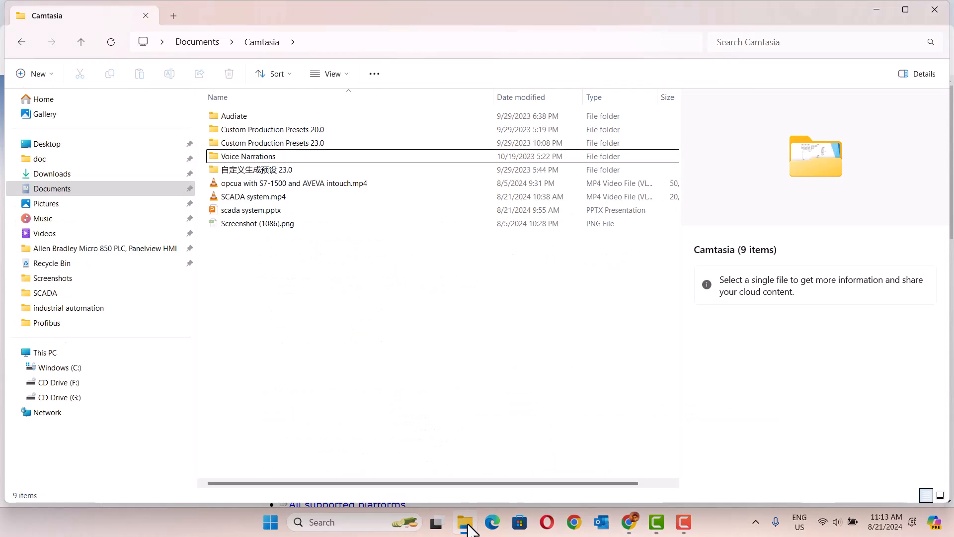
click(78, 180)
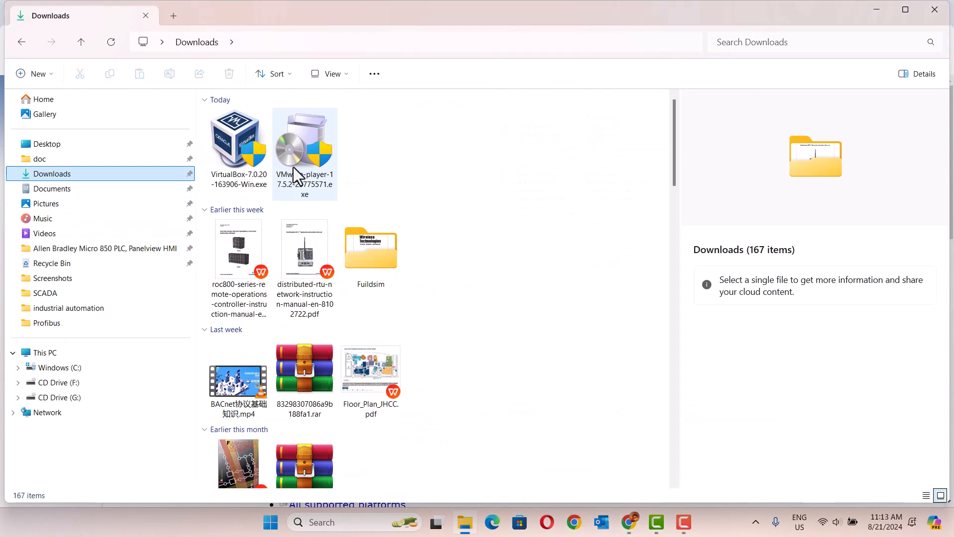
click(243, 163)
double_click(242, 163)
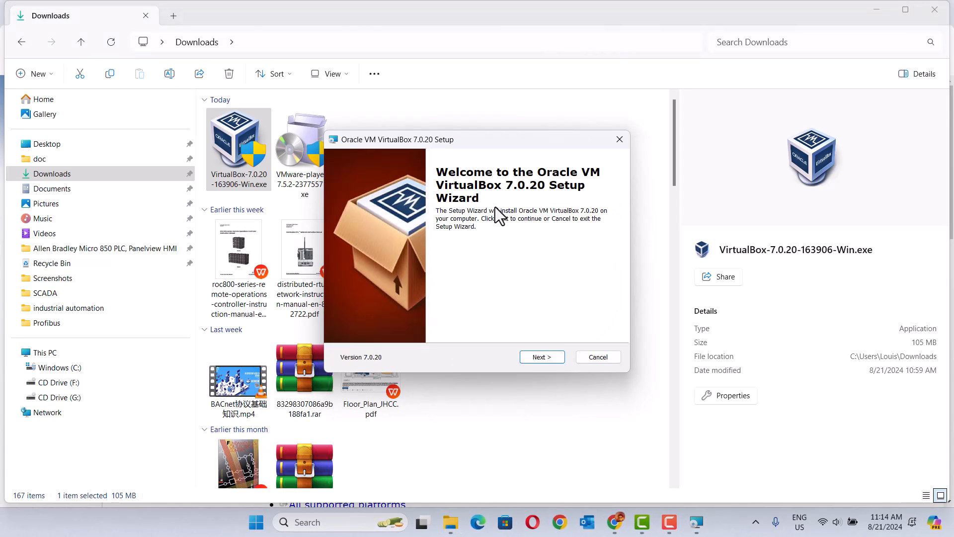
- Accept the default VirtualBox features and install location, and proceed despite the missing Python Core / win32api dependencies
click(542, 358)
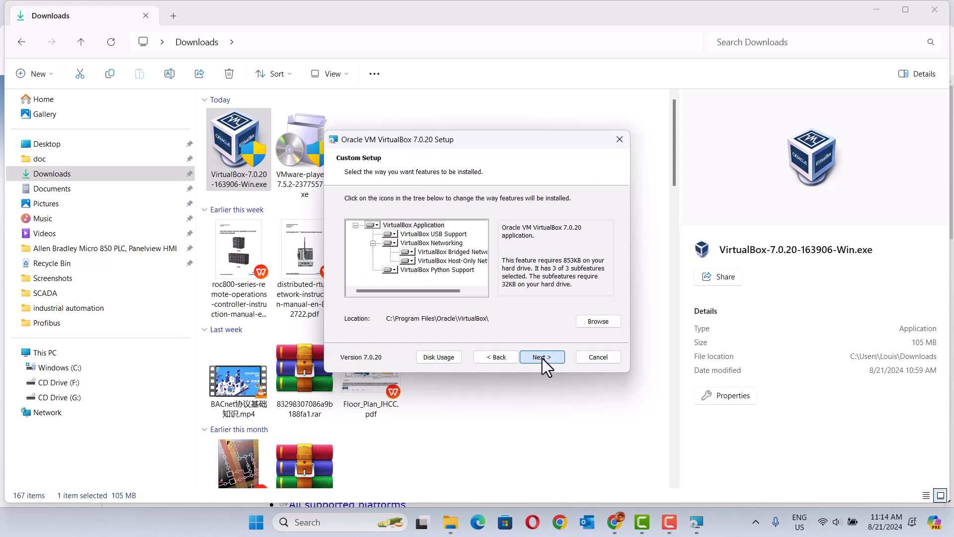
click(542, 358)
click(541, 358)
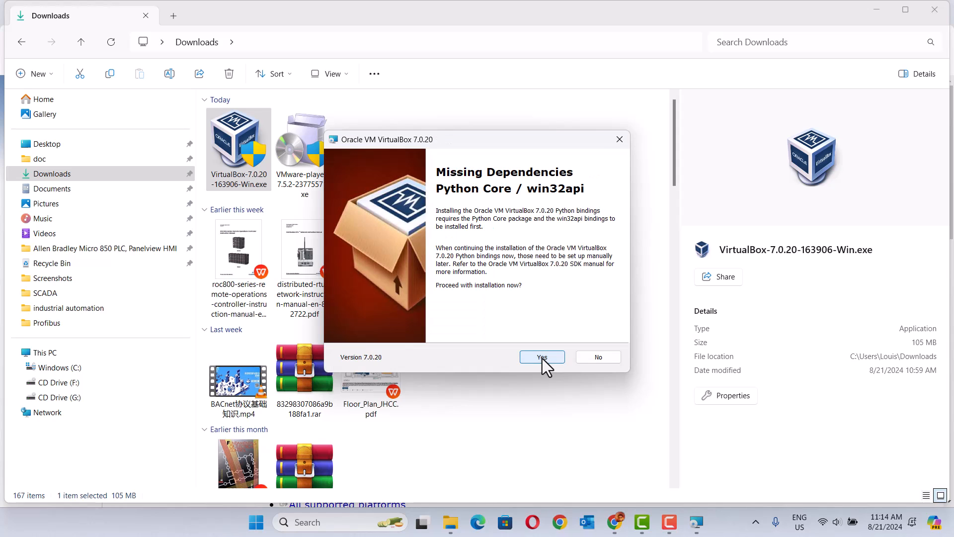
click(541, 358)
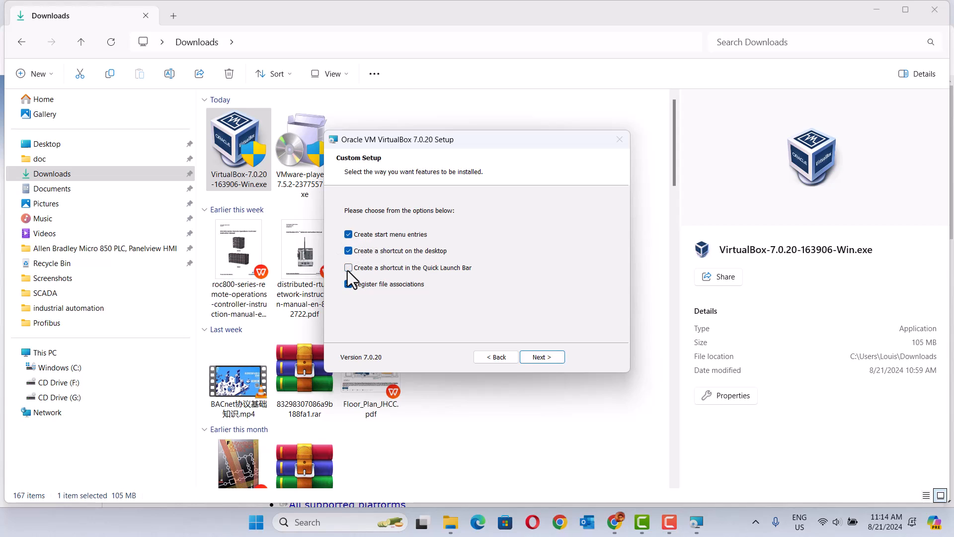
- Keep the default shortcut options, install VirtualBox 7.0.20, and finish setup with starting VirtualBox after installation enabled
click(540, 359)
click(540, 359)
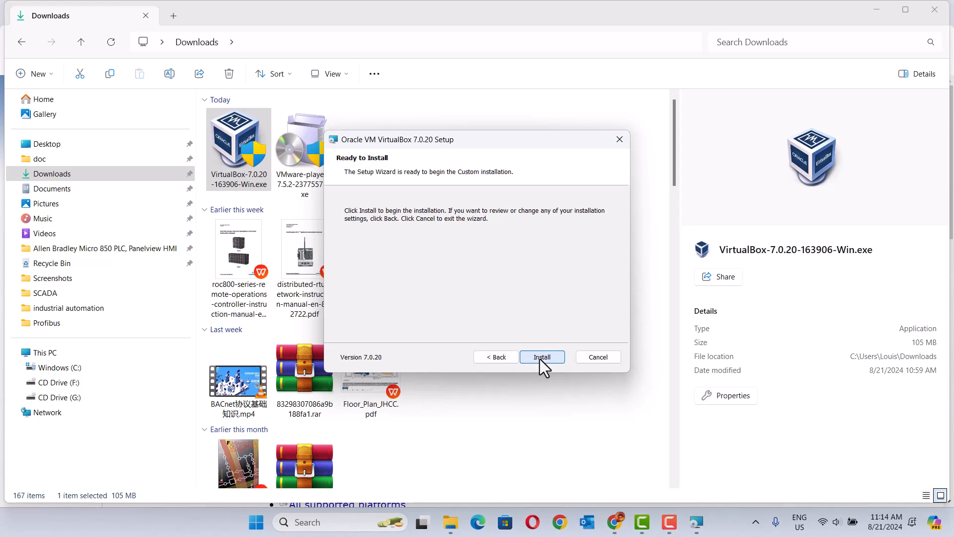
click(540, 359)
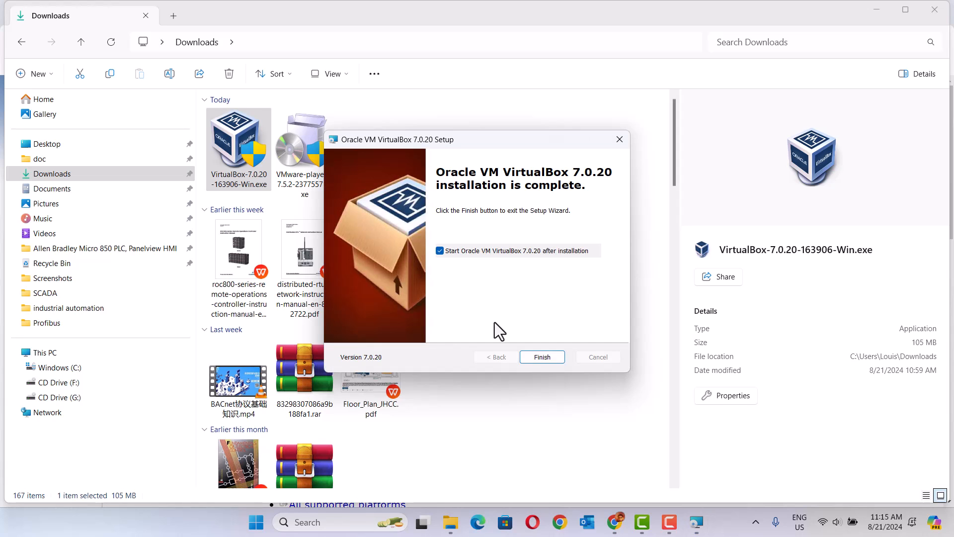
click(547, 356)
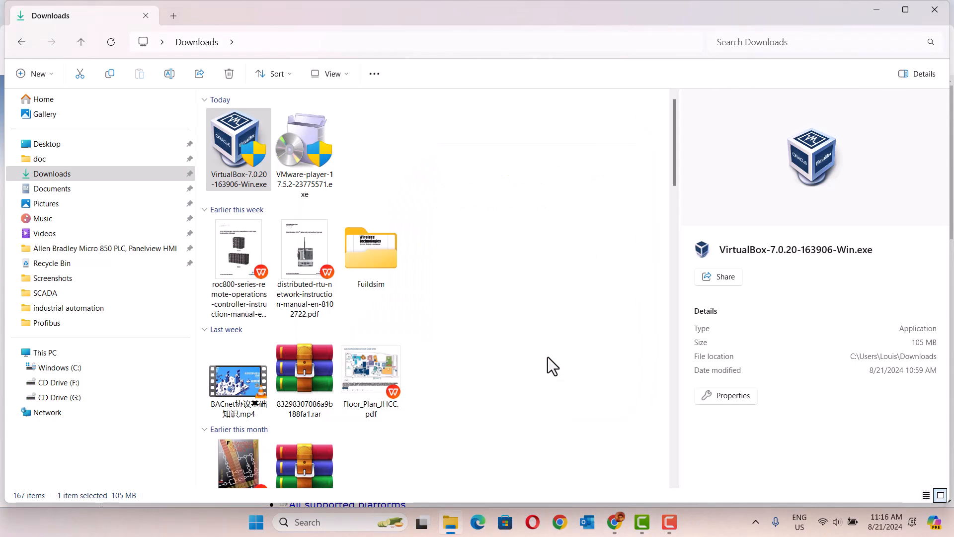
- Minimize the open windows, check the upgraded VirtualBox's version in its About window, and close VirtualBox Manager
click(876, 10)
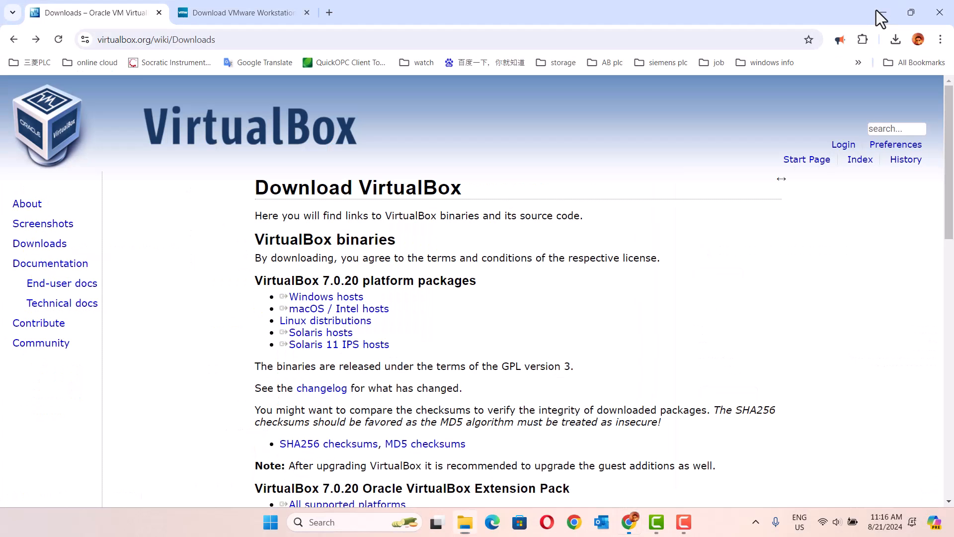
click(879, 12)
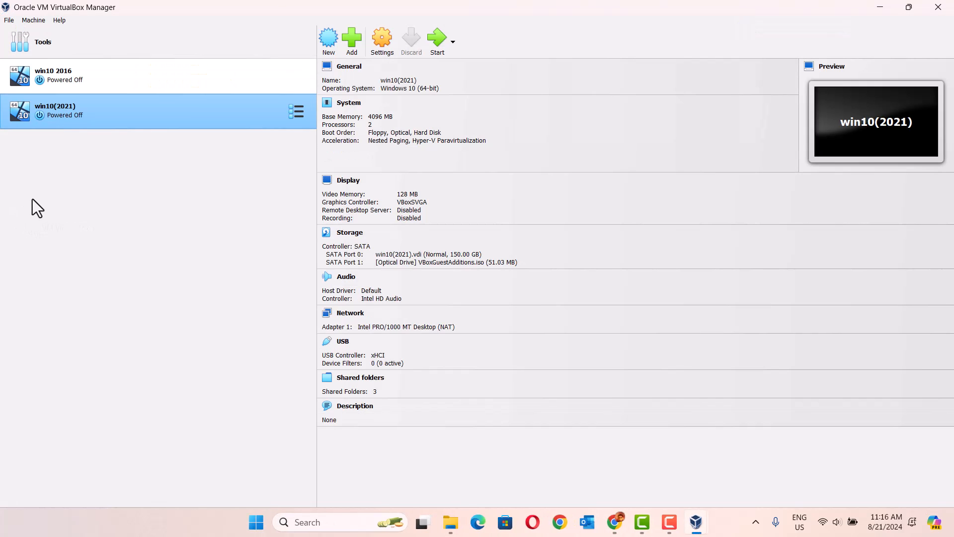
click(60, 21)
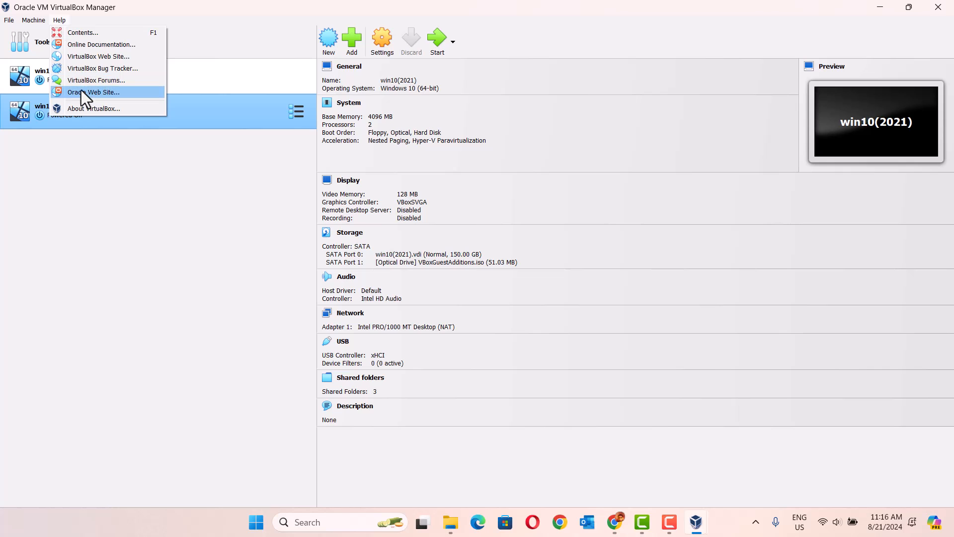
click(93, 109)
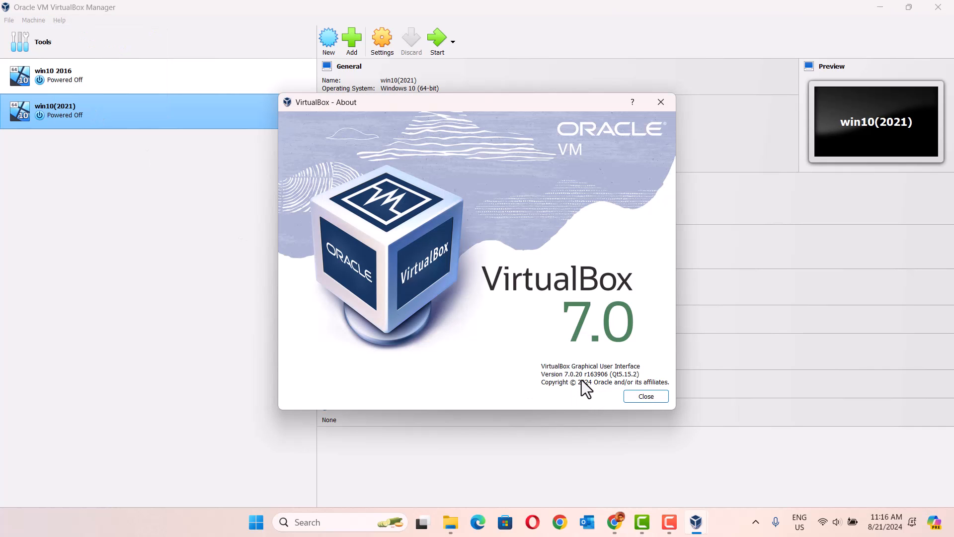
click(647, 400)
click(939, 8)
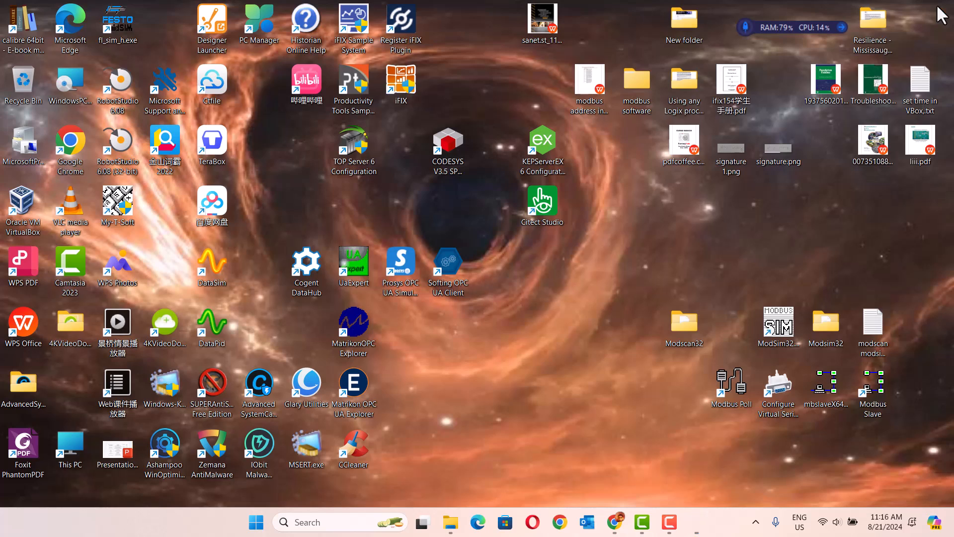
- Launch the VMware-player-17.5.2-23775571.exe installer from the Downloads folder and accept the license agreement
click(465, 521)
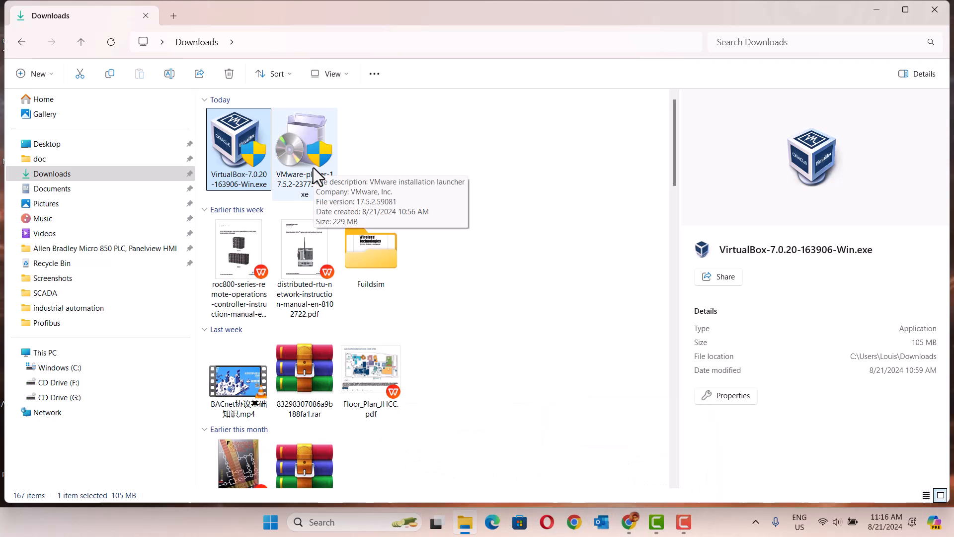
double_click(314, 168)
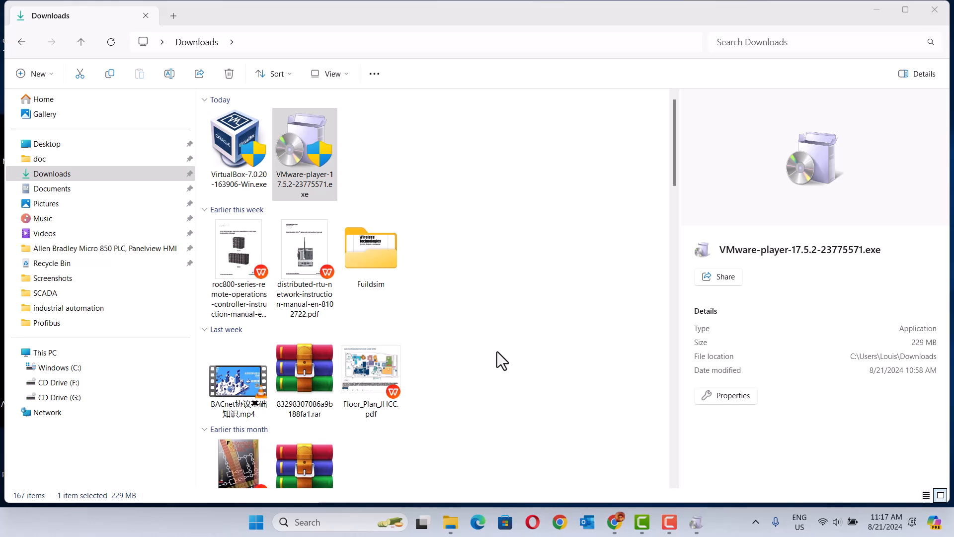
click(697, 522)
click(538, 359)
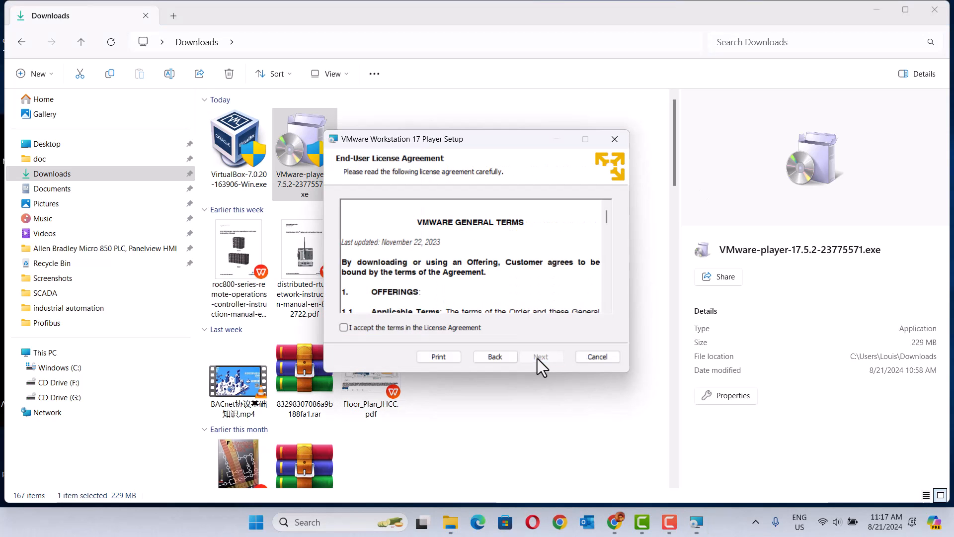
click(343, 328)
click(537, 357)
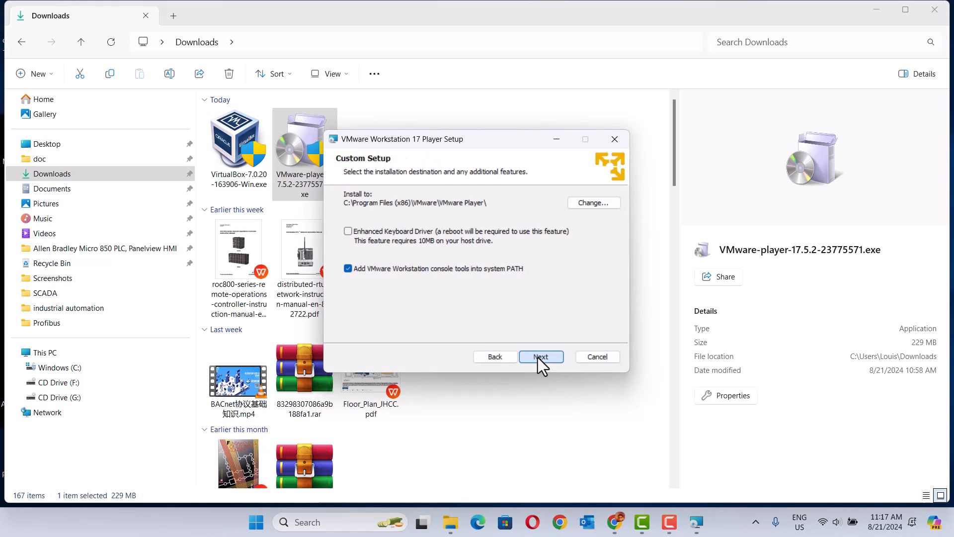
- Install VMware Workstation 17 Player with the default location, user experience and shortcut settings, and finish the setup wizard
click(538, 357)
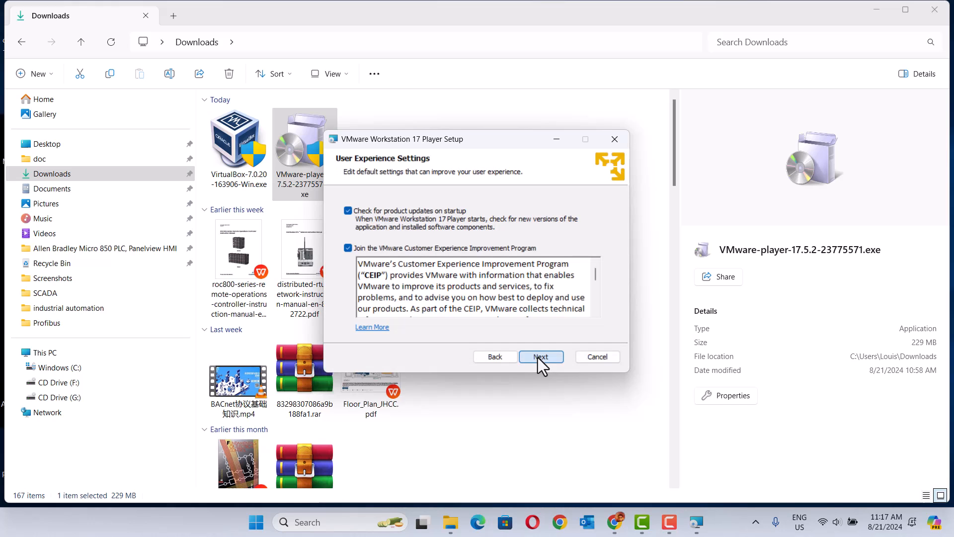
click(537, 357)
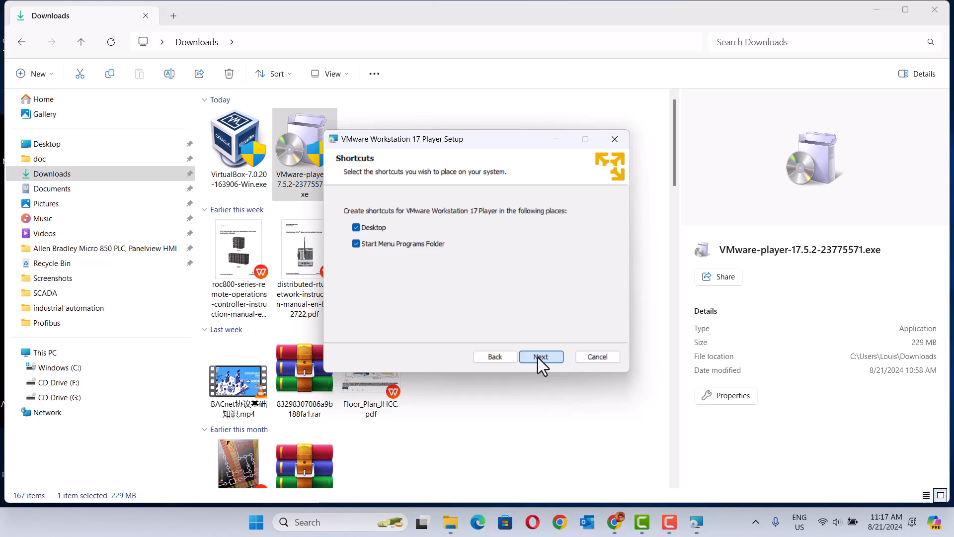
click(538, 357)
click(538, 357)
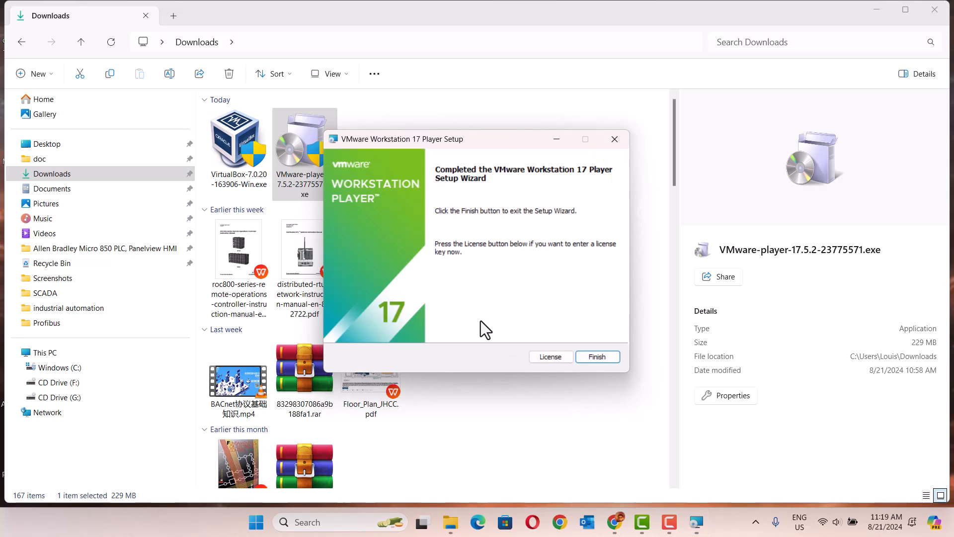
click(597, 357)
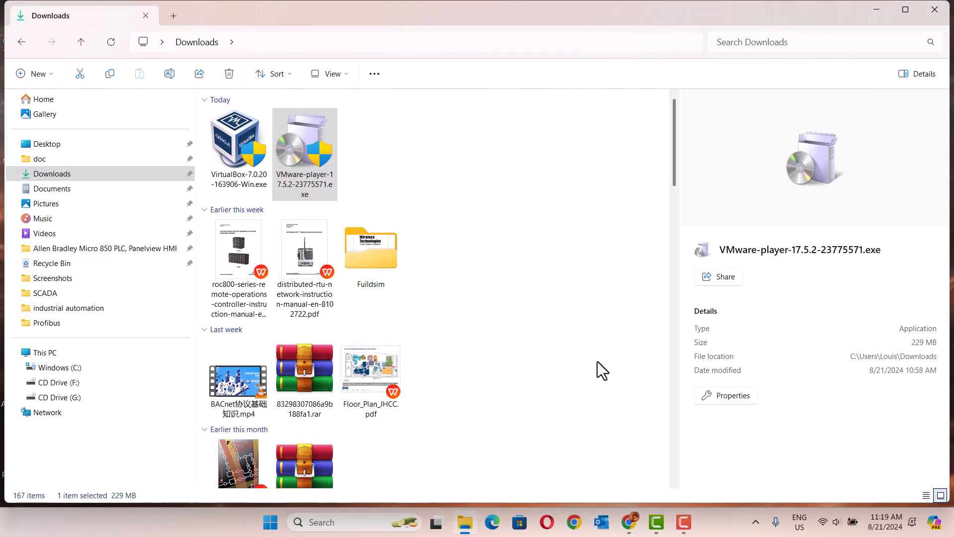
- Launch VMware Workstation 17 Player from the desktop, accept free non-commercial use, finish the welcome setup, and maximize the player window
click(875, 7)
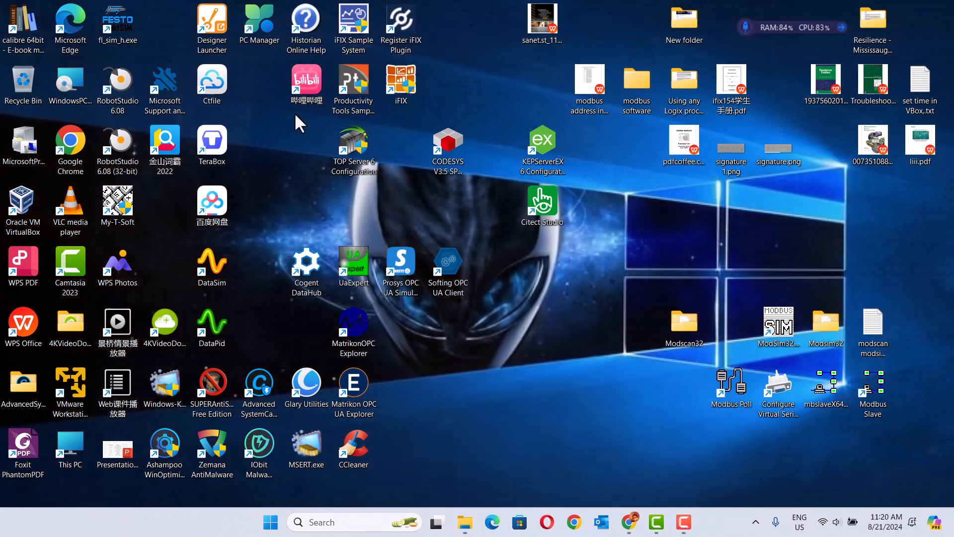
double_click(60, 393)
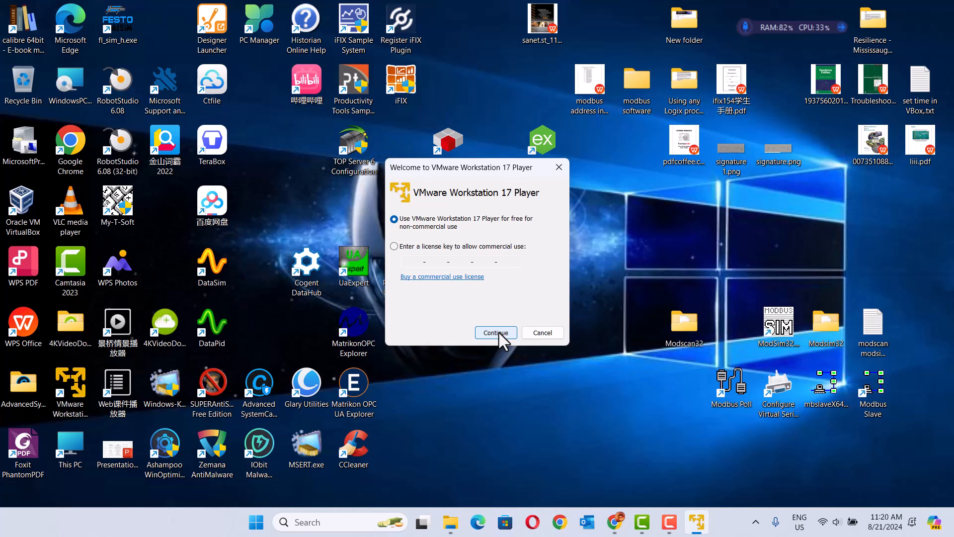
click(497, 333)
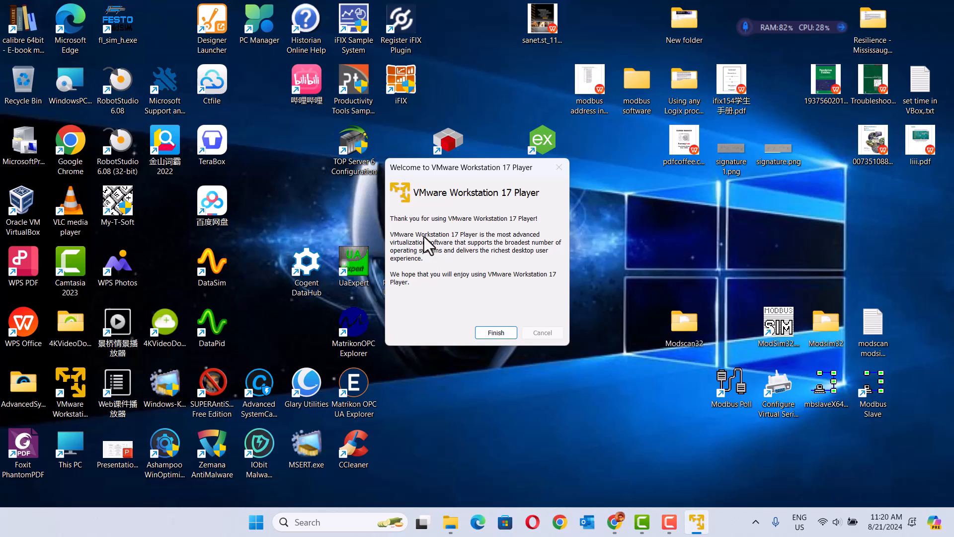
click(489, 333)
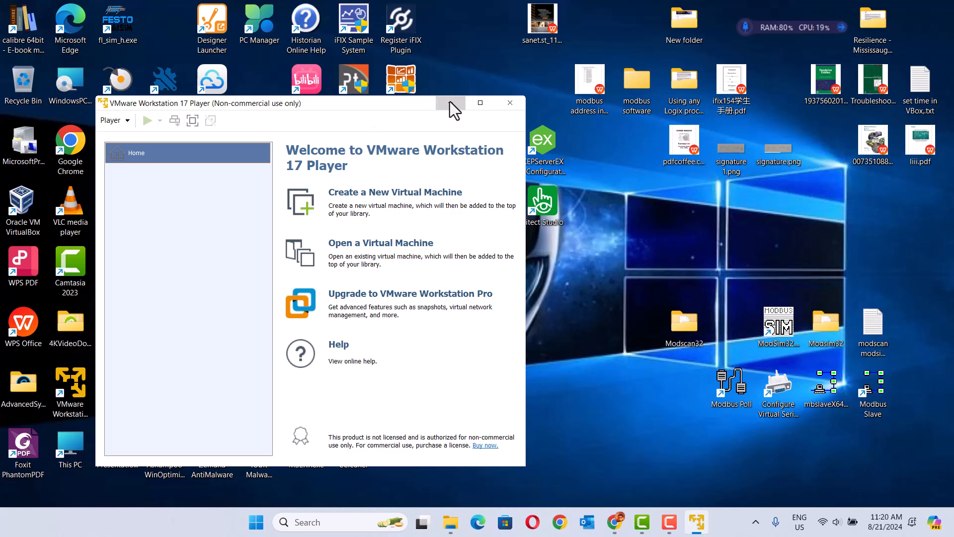
click(480, 103)
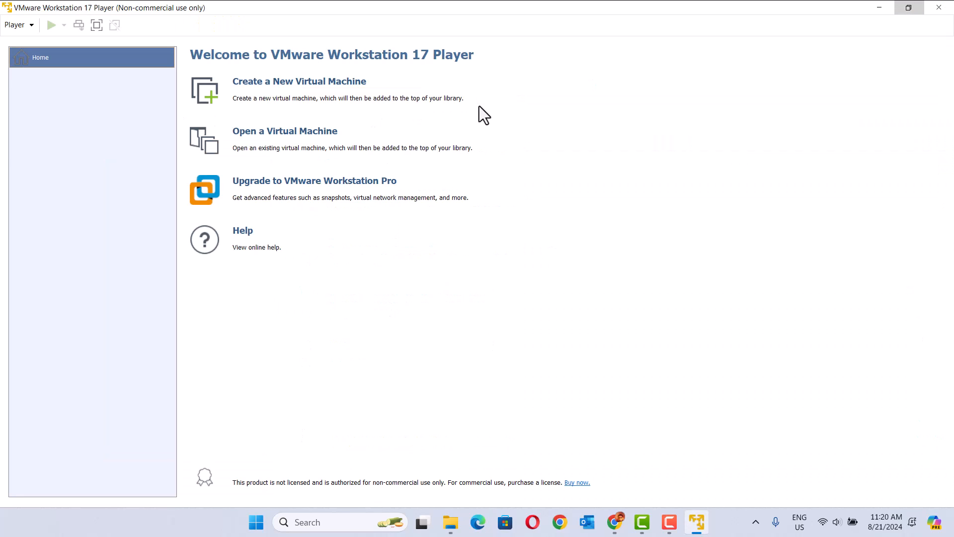
- Examine the installer disc drives and other installation sources offered for a new virtual machine, cancel the wizard, and close the player
click(324, 97)
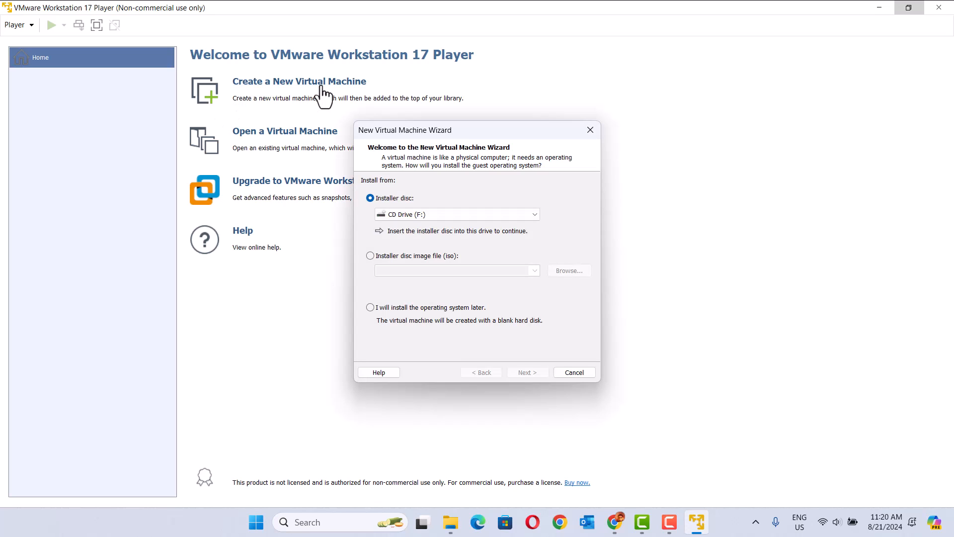
click(435, 215)
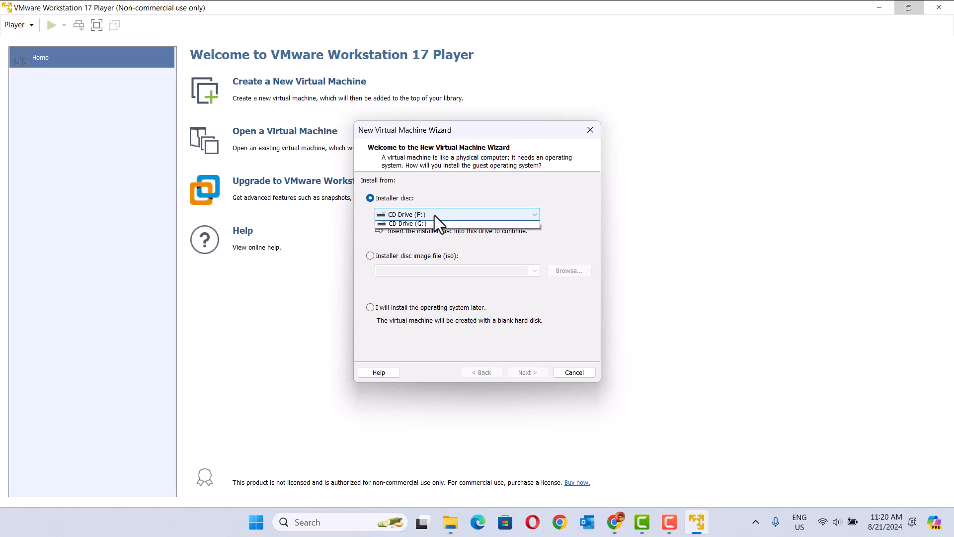
click(372, 257)
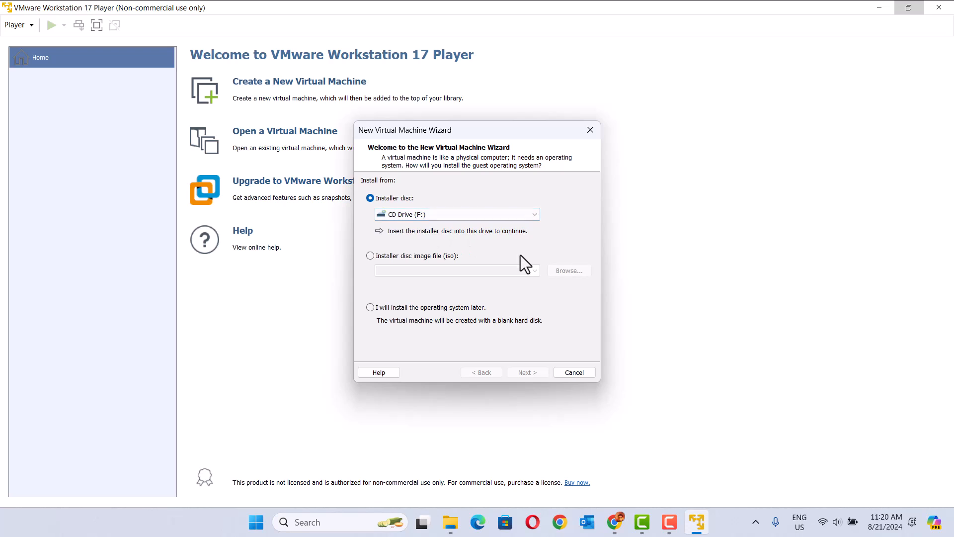
click(536, 219)
click(536, 219)
click(575, 373)
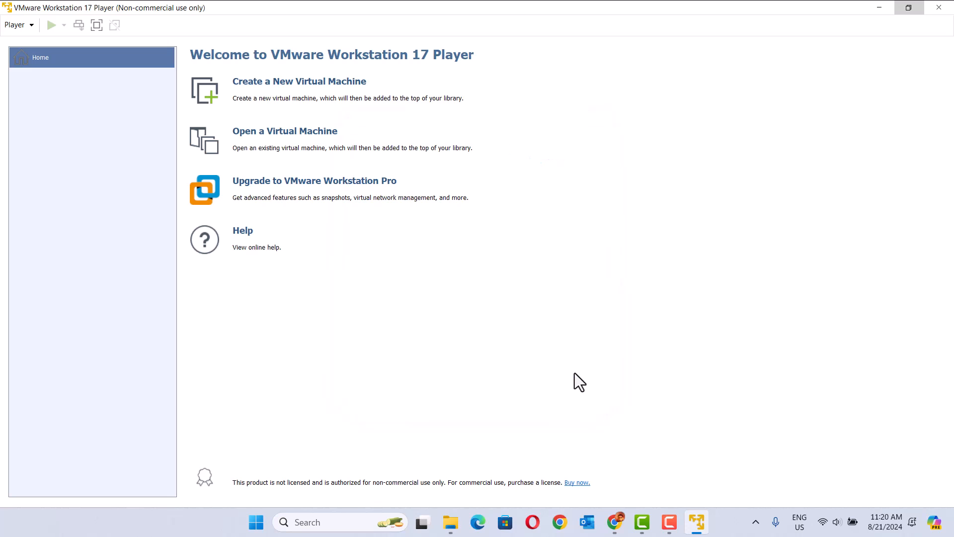
click(941, 10)
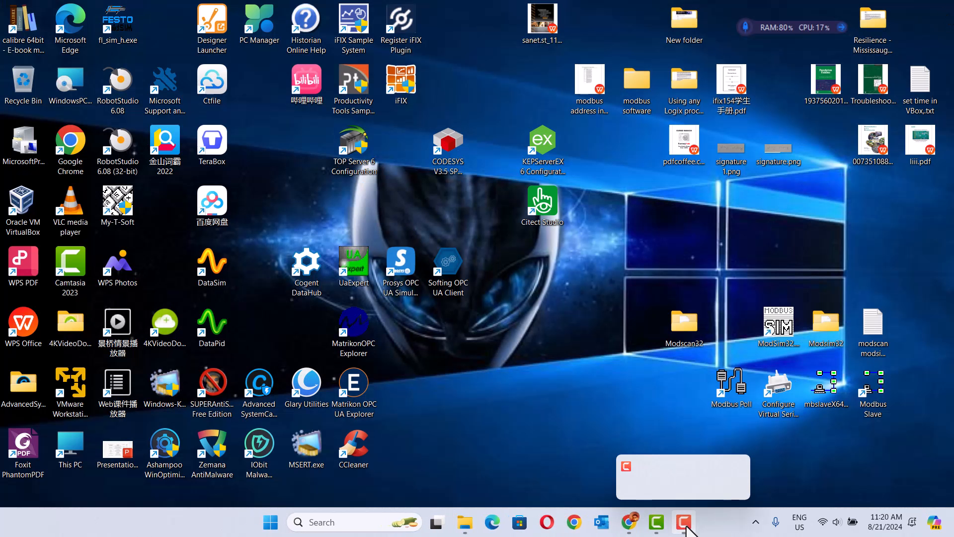
click(685, 522)
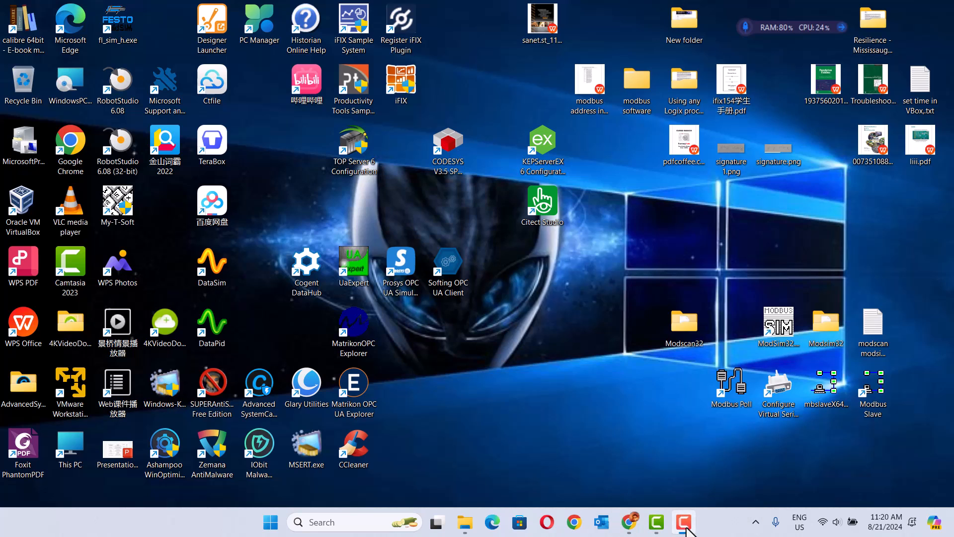